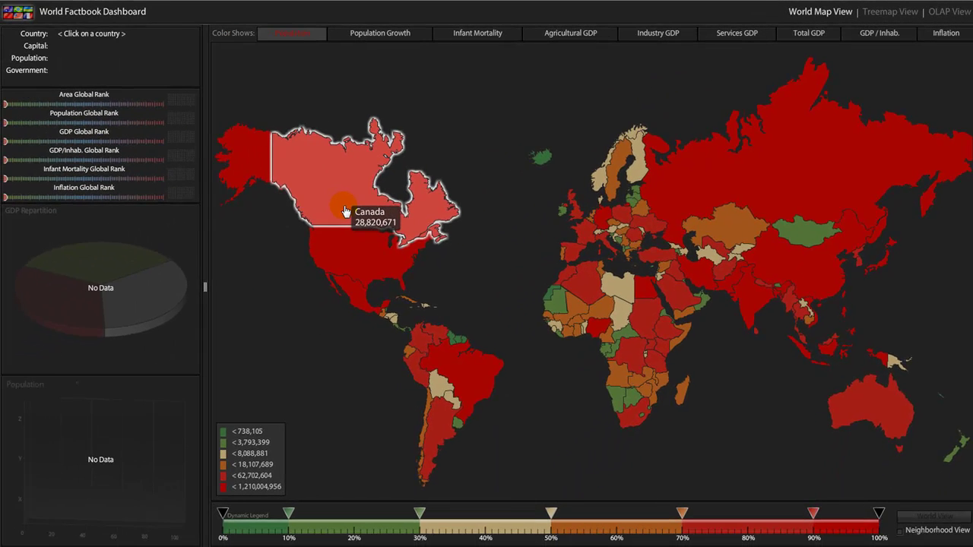
- Inspect Canada's details, rotating its GDP pie and population bar chart, then deselect it
{"action": "left_click", "coordinate": [171, 268]}
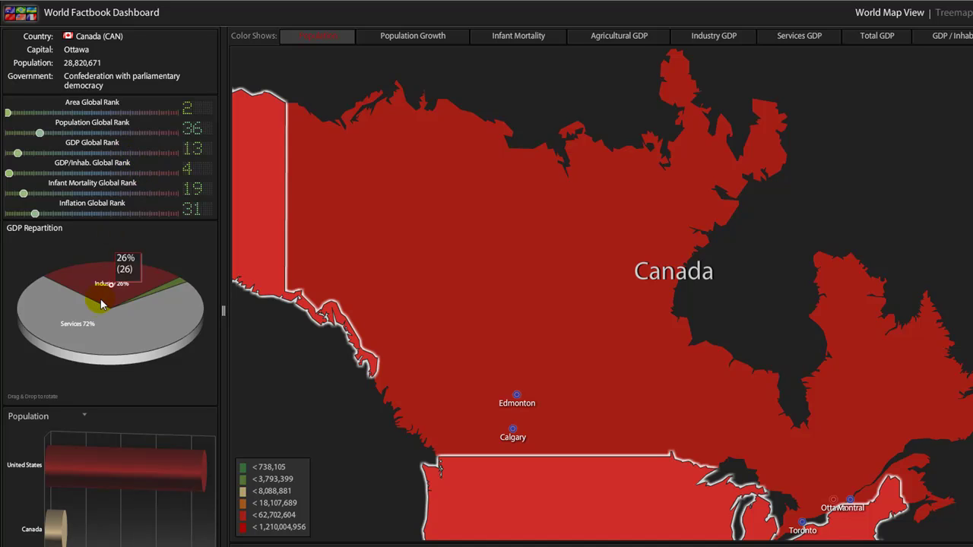
{"action": "mouse_move", "coordinate": [67, 322]}
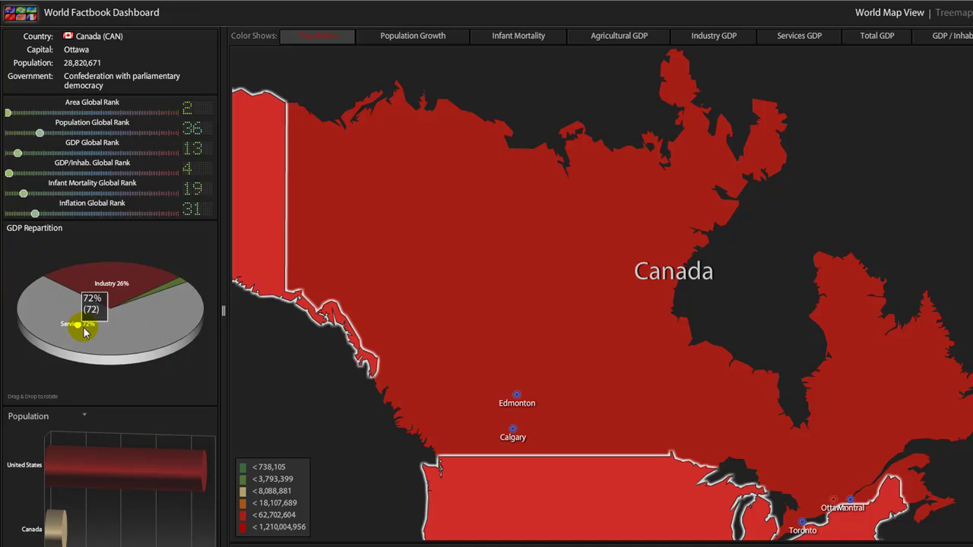
{"action": "left_click_drag", "start_coordinate": [119, 354], "coordinate": [129, 289]}
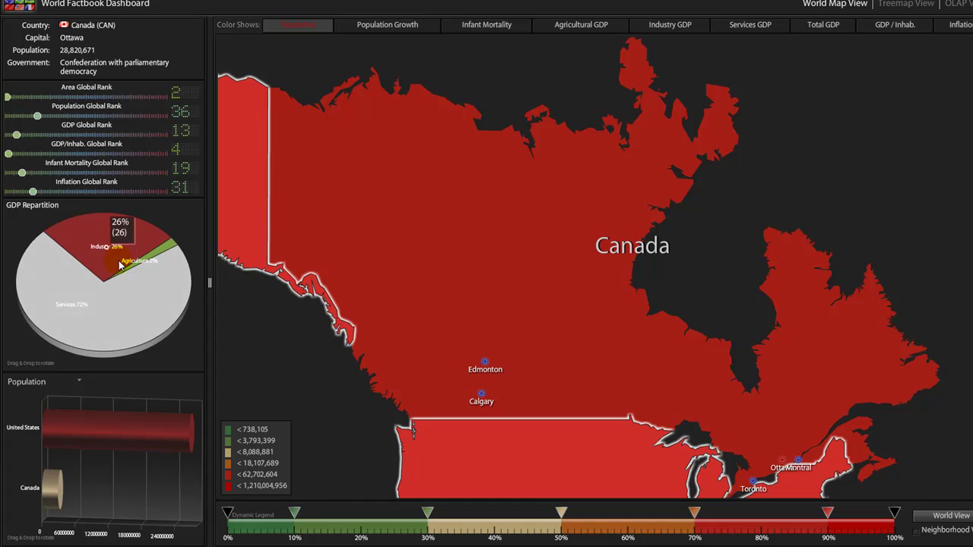
{"action": "left_click", "coordinate": [105, 358]}
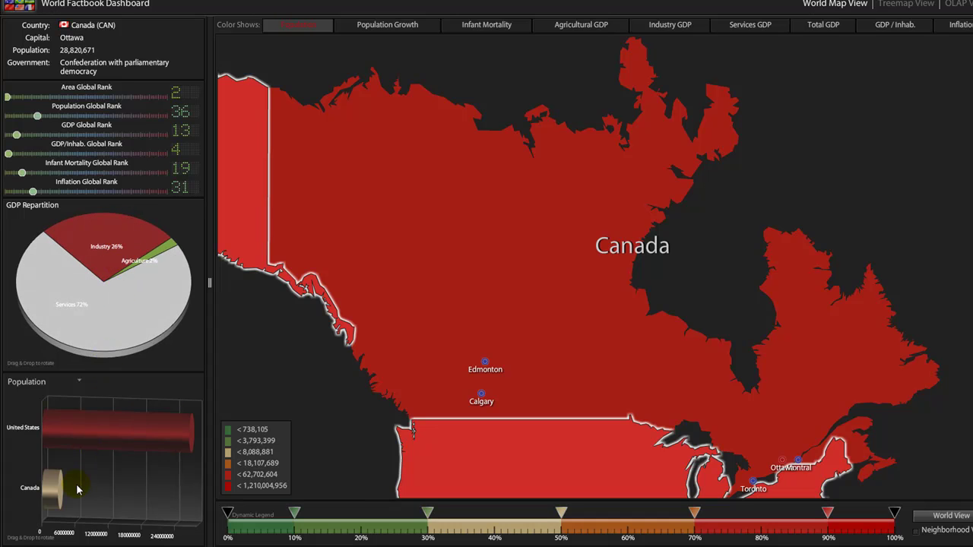
{"action": "left_click", "coordinate": [72, 486]}
{"action": "mouse_move", "coordinate": [72, 486]}
{"action": "left_mouse_down"}
{"action": "mouse_move", "coordinate": [43, 516]}
{"action": "mouse_move", "coordinate": [23, 452]}
{"action": "mouse_move", "coordinate": [57, 490]}
{"action": "mouse_move", "coordinate": [102, 506]}
{"action": "mouse_move", "coordinate": [65, 503]}
{"action": "left_mouse_up"}
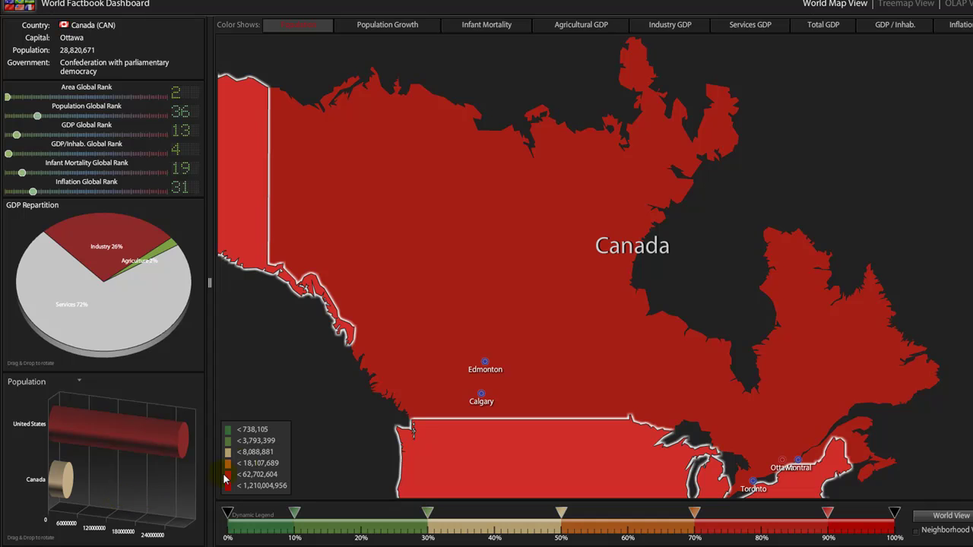
{"action": "left_click", "coordinate": [591, 270]}
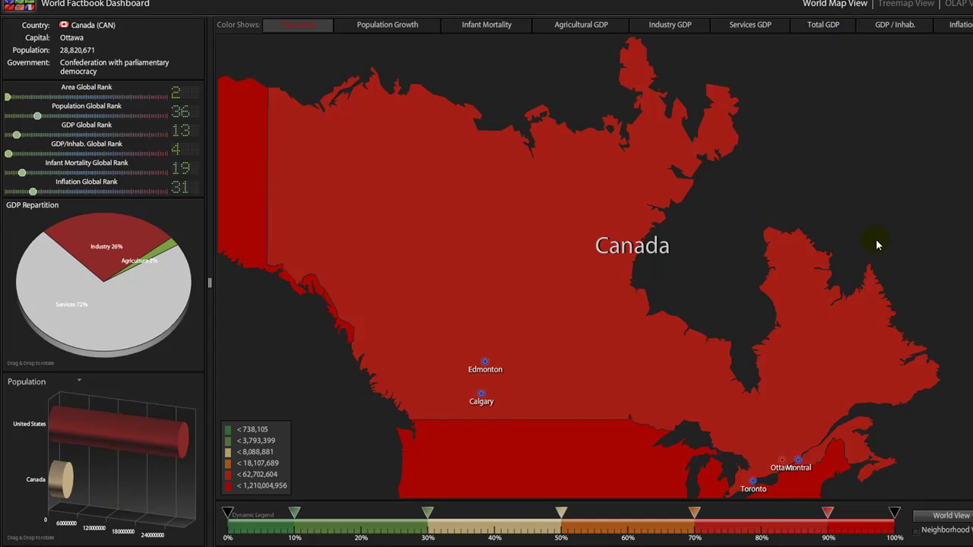
{"action": "left_click", "coordinate": [875, 405]}
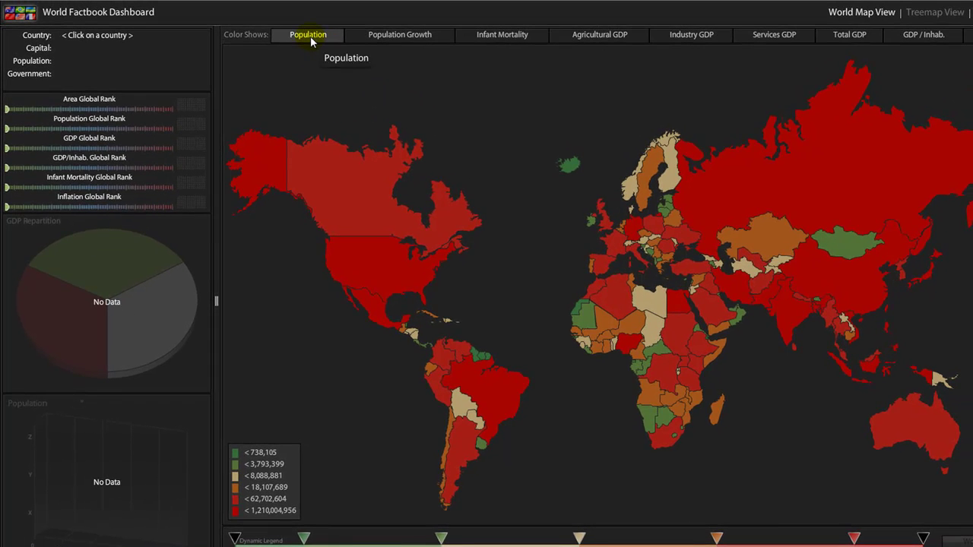
- Colour the map by population growth and move legend thresholds to breaks at .59, 1.15, 2.24
{"action": "left_click", "coordinate": [400, 35]}
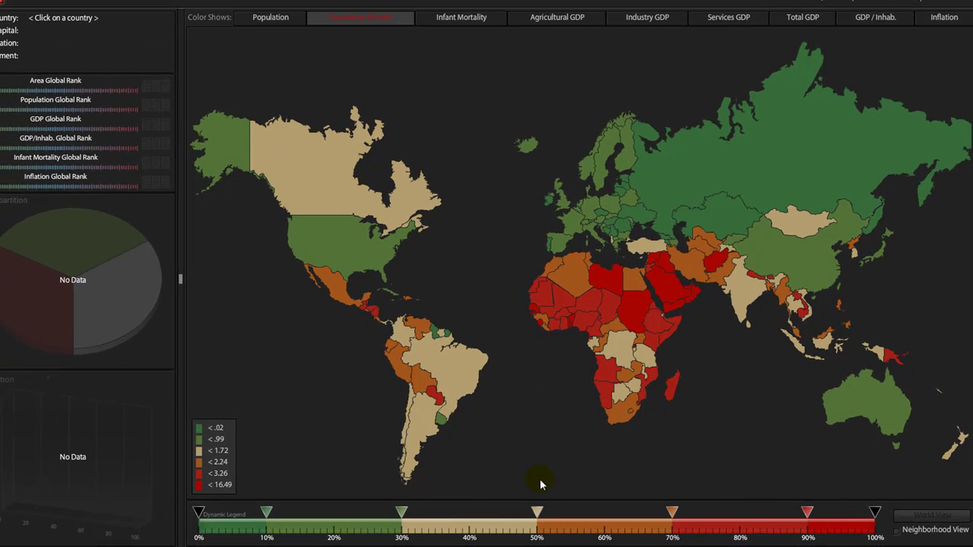
{"action": "left_click", "coordinate": [538, 515]}
{"action": "mouse_move", "coordinate": [538, 517]}
{"action": "left_mouse_down"}
{"action": "mouse_move", "coordinate": [591, 521]}
{"action": "mouse_move", "coordinate": [538, 524]}
{"action": "left_mouse_up"}
{"action": "left_click", "coordinate": [809, 515]}
{"action": "left_click", "coordinate": [471, 525]}
{"action": "left_click_drag", "start_coordinate": [537, 524], "coordinate": [676, 524]}
{"action": "left_click", "coordinate": [401, 515]}
{"action": "left_click_drag", "start_coordinate": [403, 517], "coordinate": [367, 517]}
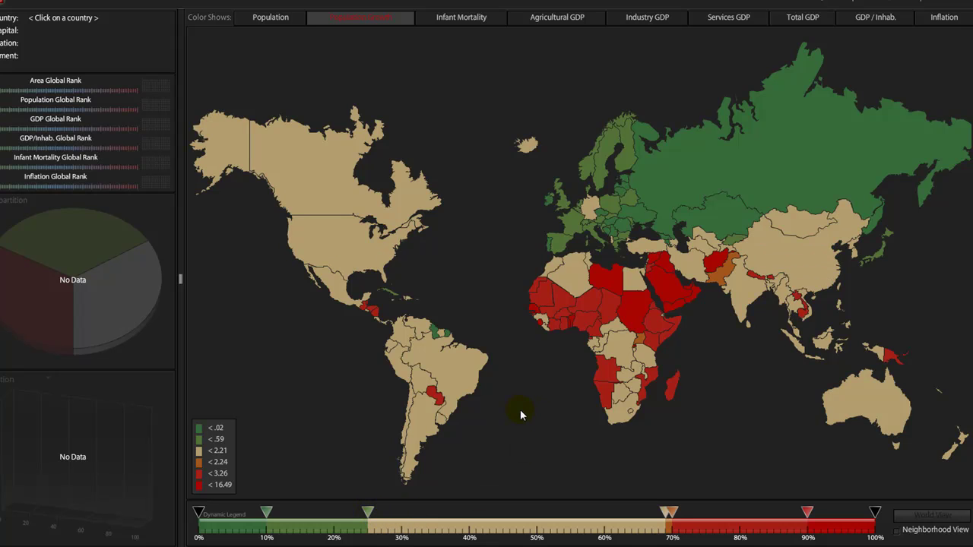
{"action": "left_click_drag", "start_coordinate": [666, 515], "coordinate": [449, 517]}
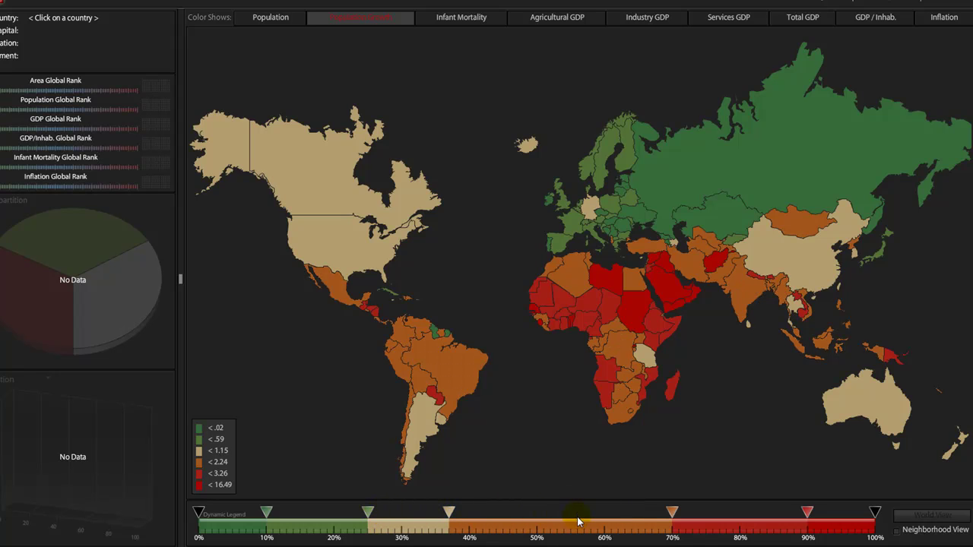
- Turn on neighbourhood view and compare Brazil with its neighbours on the radar chart
{"action": "left_click", "coordinate": [899, 532]}
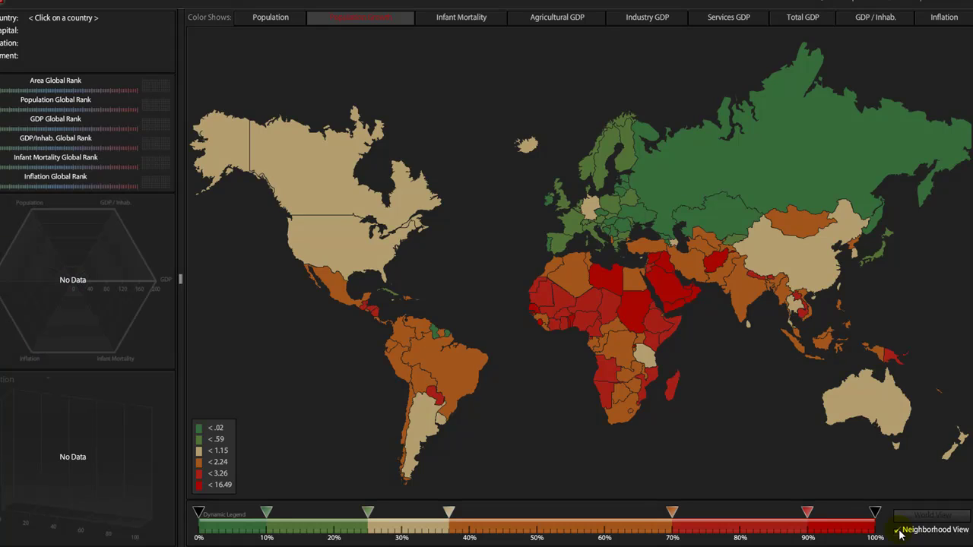
{"action": "left_click", "coordinate": [458, 382]}
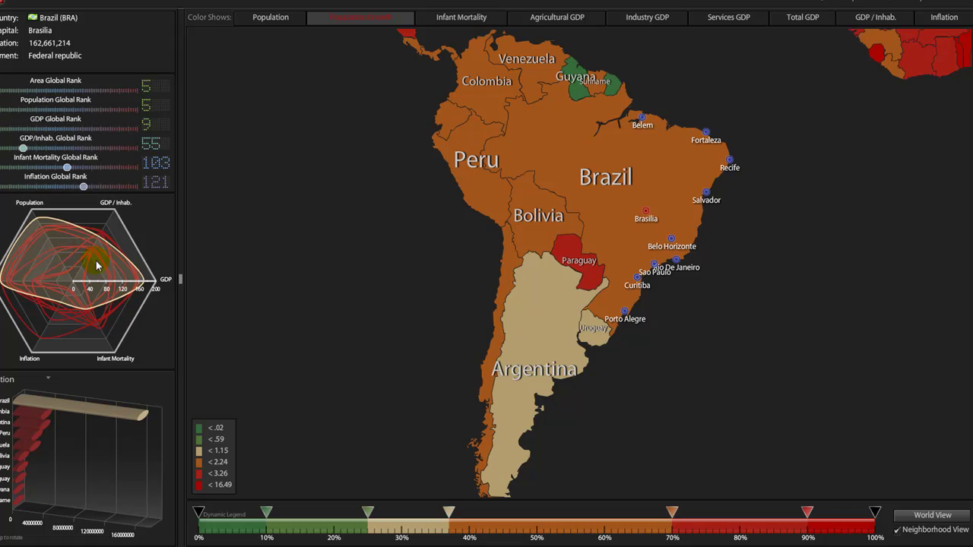
{"action": "left_click", "coordinate": [900, 530]}
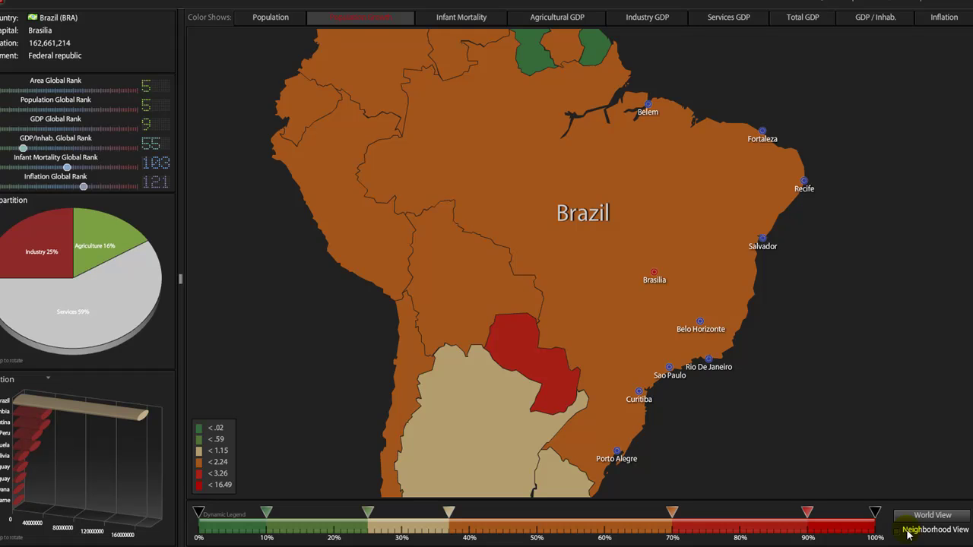
{"action": "left_click", "coordinate": [906, 530]}
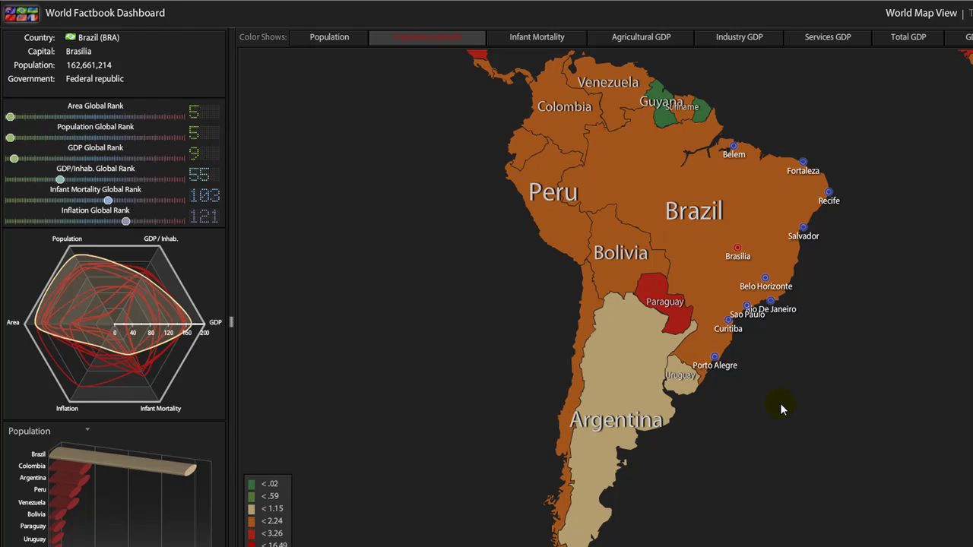
- Compare Argentina with its neighbours, then deselect it to return to the world map
{"action": "left_click", "coordinate": [625, 353]}
{"action": "left_click", "coordinate": [588, 336]}
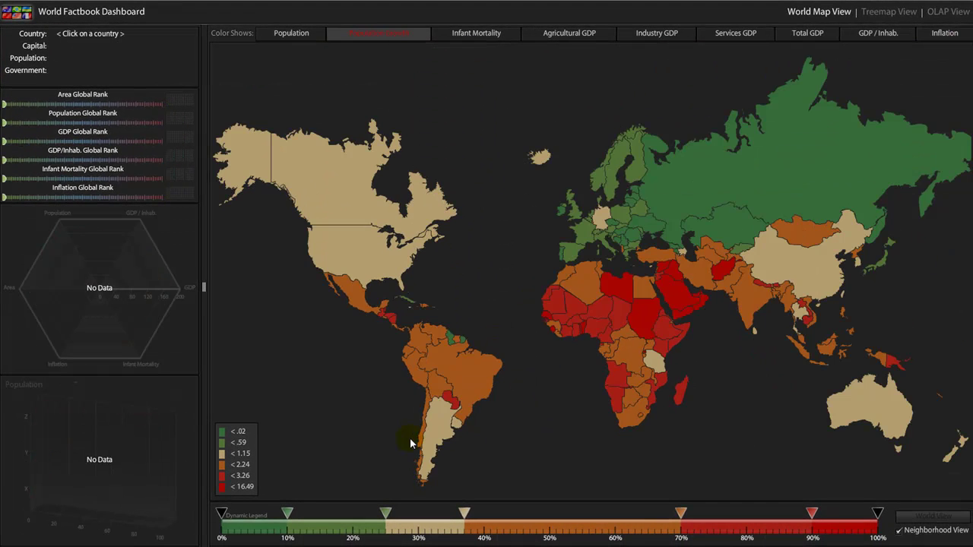
{"action": "left_click", "coordinate": [415, 435]}
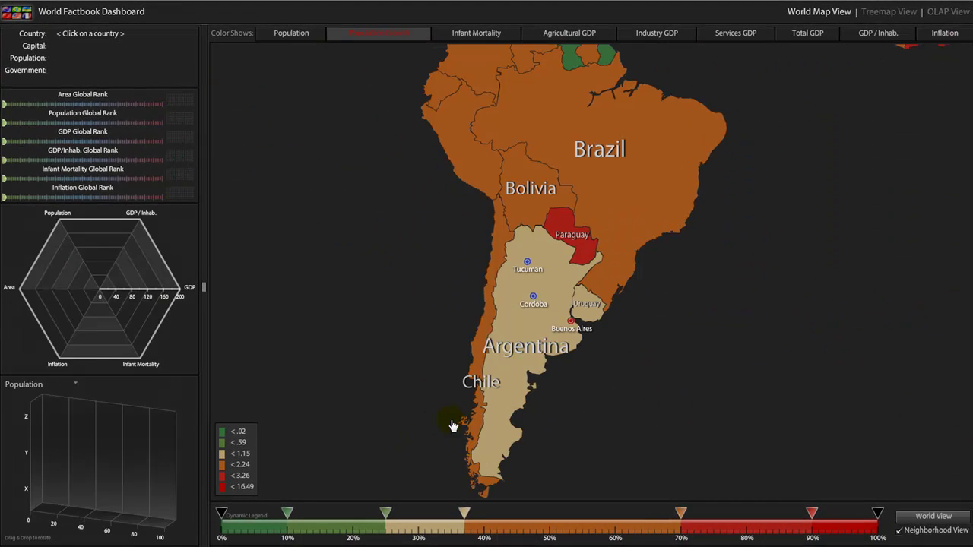
{"action": "left_click", "coordinate": [533, 302]}
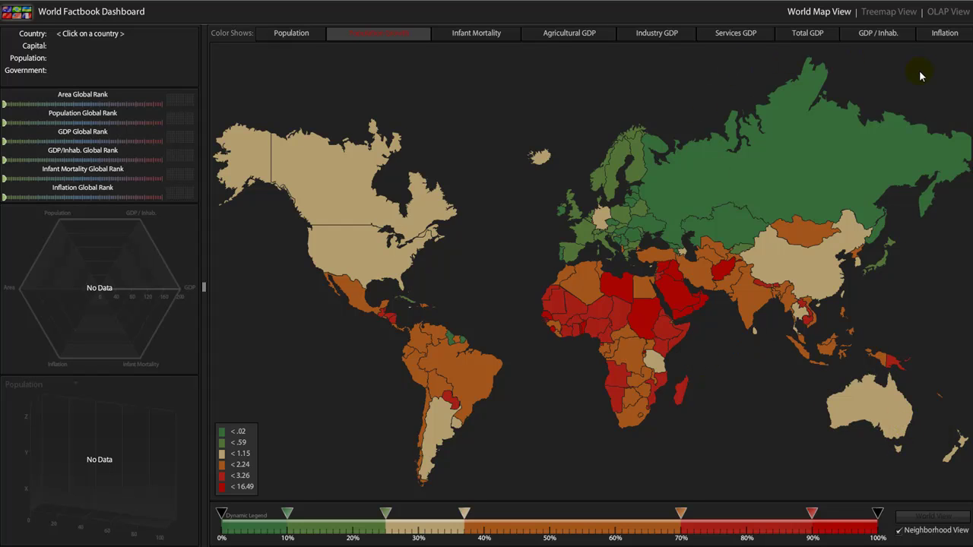
- Colour the map by inflation with legend bands at 1.48, 3.6, 8.1, 11.4, 53.4 and 244
{"action": "left_click", "coordinate": [943, 34]}
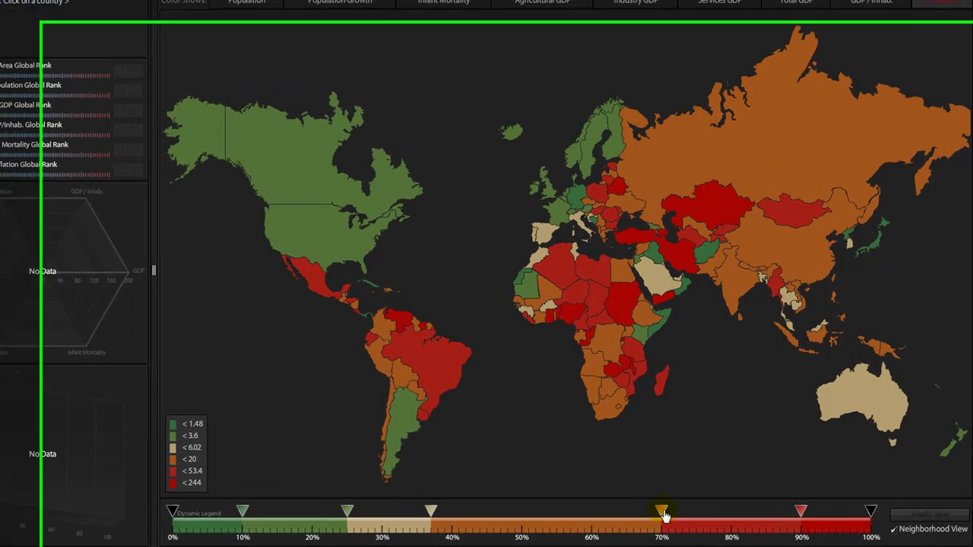
{"action": "left_click_drag", "start_coordinate": [680, 515], "coordinate": [567, 511]}
{"action": "left_click_drag", "start_coordinate": [406, 508], "coordinate": [450, 514]}
{"action": "left_click_drag", "start_coordinate": [566, 509], "coordinate": [574, 510]}
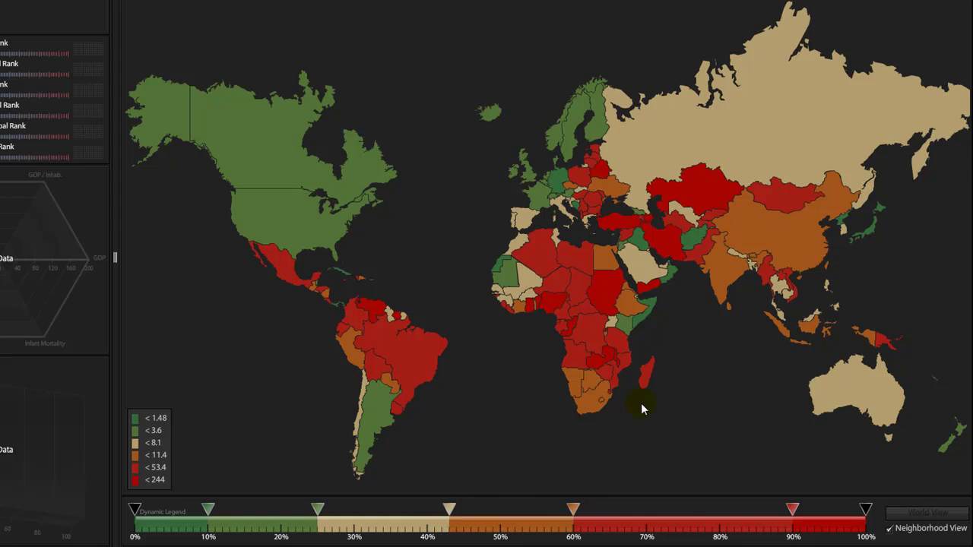
{"action": "mouse_move", "coordinate": [610, 296]}
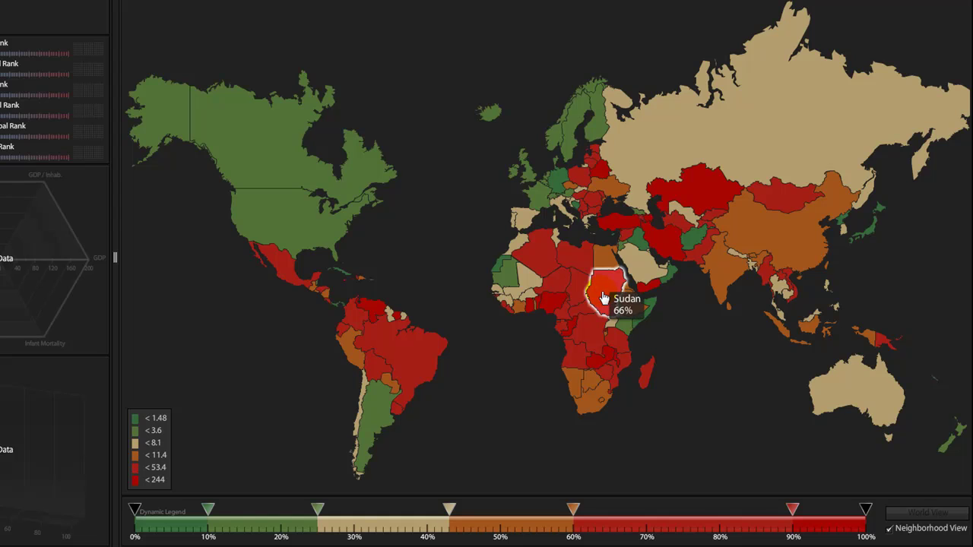
{"action": "mouse_move", "coordinate": [662, 249]}
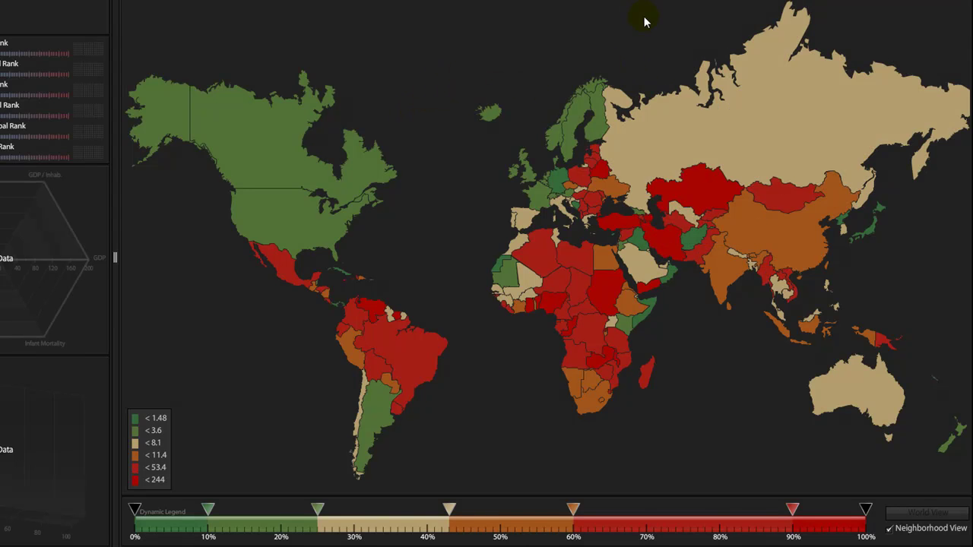
{"action": "mouse_move", "coordinate": [687, 156]}
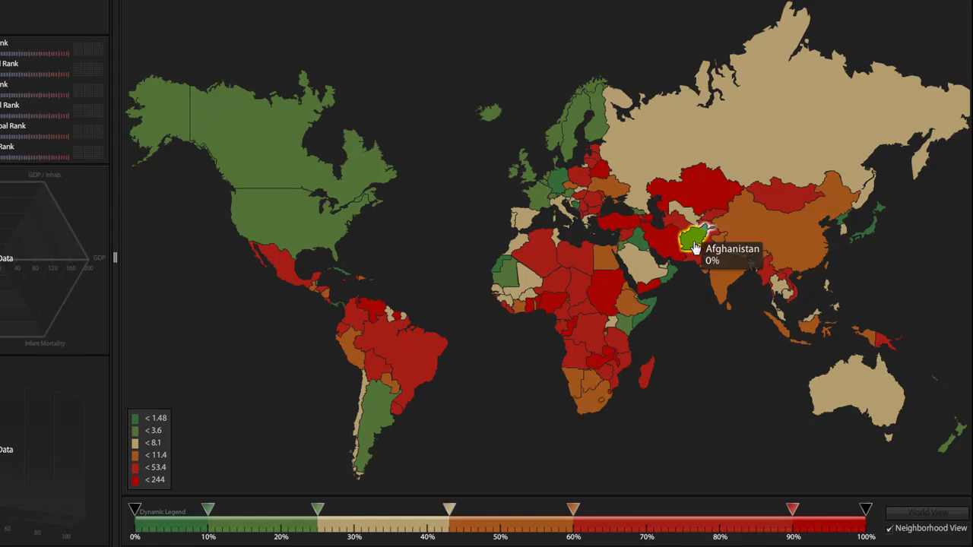
{"action": "left_click", "coordinate": [597, 333]}
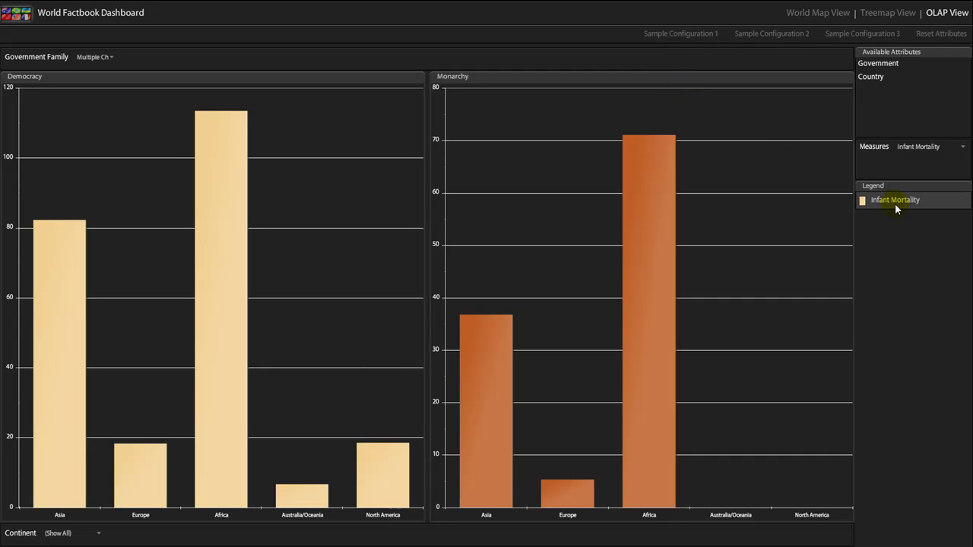
{"action": "mouse_move", "coordinate": [666, 273]}
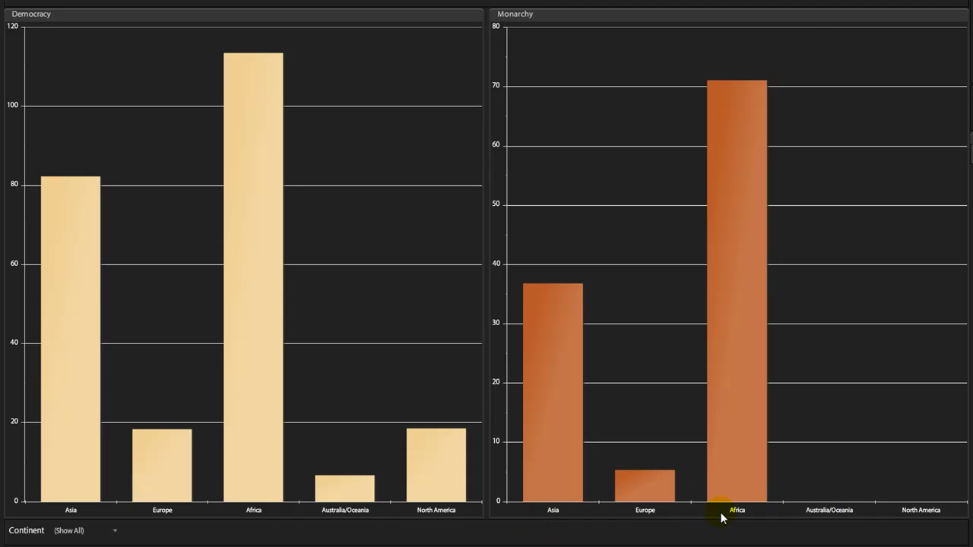
{"action": "mouse_move", "coordinate": [719, 337]}
{"action": "mouse_move", "coordinate": [245, 200]}
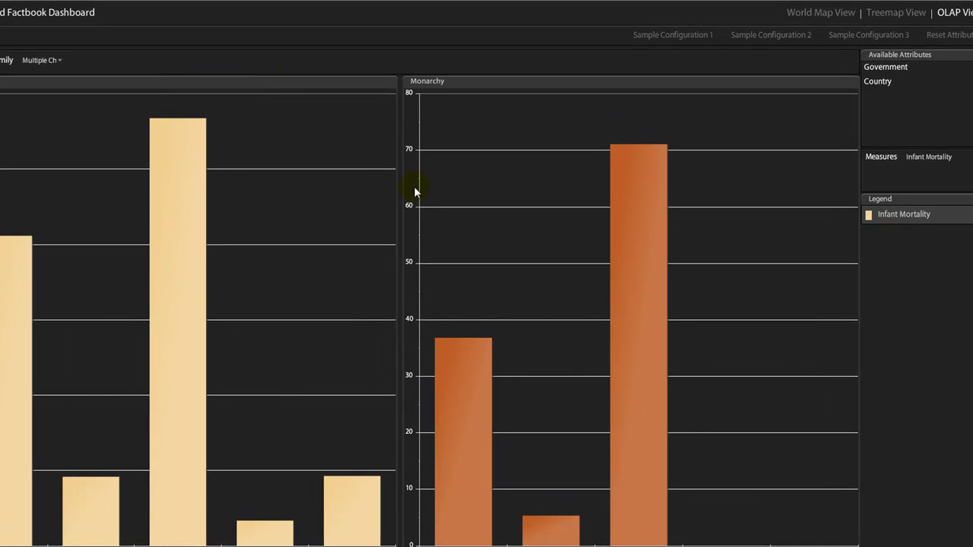
{"action": "mouse_move", "coordinate": [630, 187]}
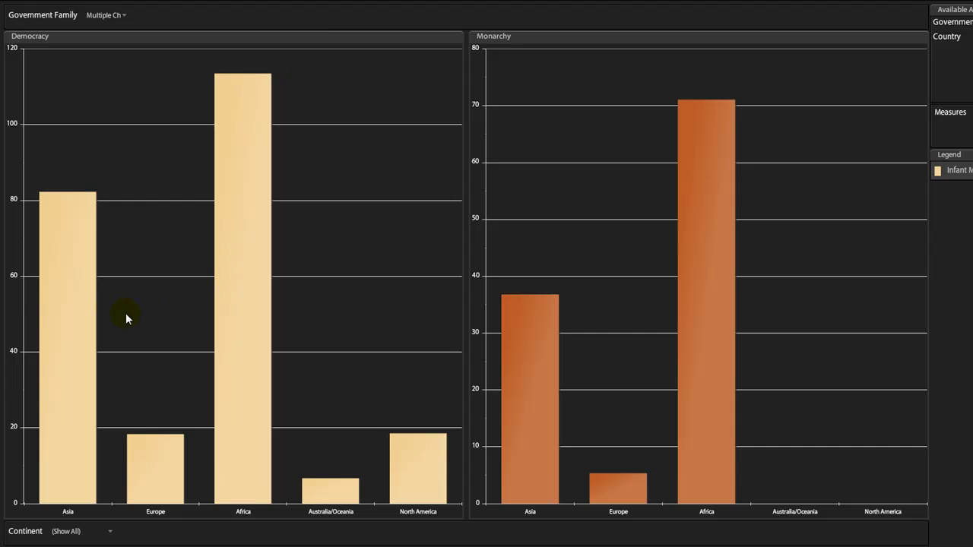
{"action": "mouse_move", "coordinate": [80, 300]}
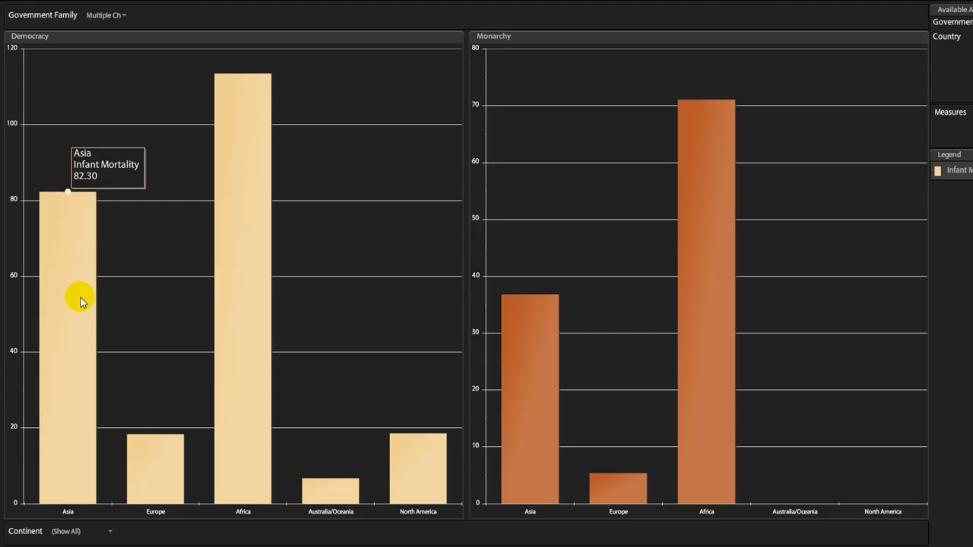
{"action": "mouse_move", "coordinate": [513, 352]}
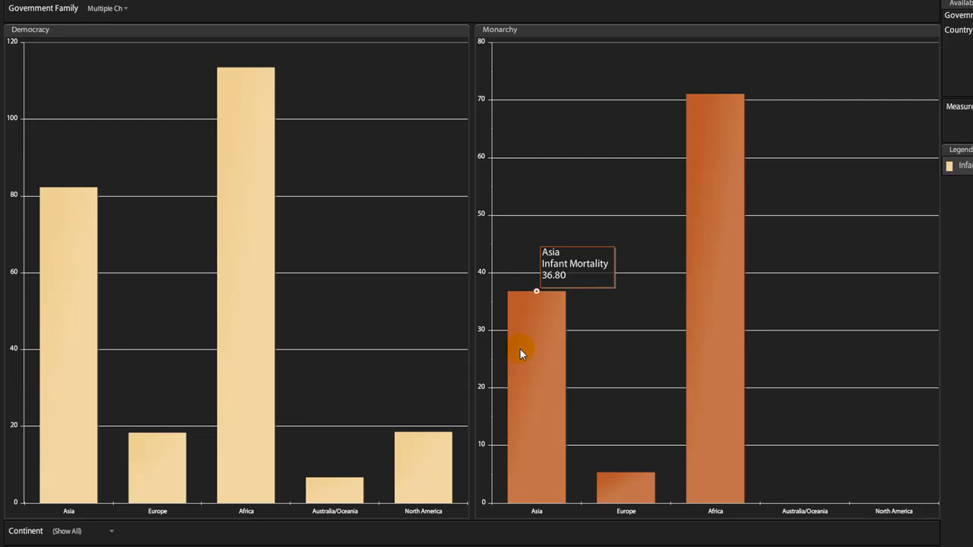
{"action": "left_click", "coordinate": [79, 339]}
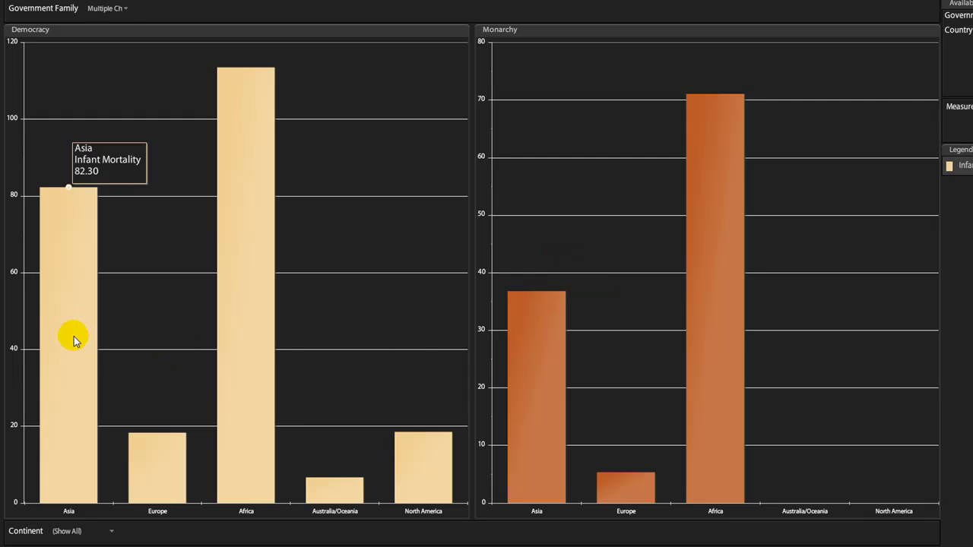
{"action": "left_click", "coordinate": [150, 447]}
{"action": "left_click", "coordinate": [344, 476]}
{"action": "left_click", "coordinate": [400, 463]}
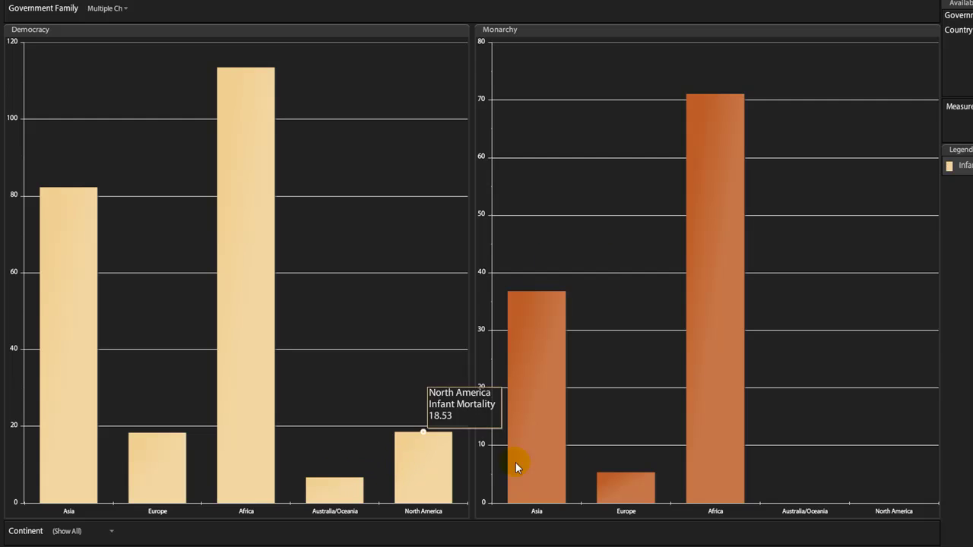
{"action": "left_click", "coordinate": [574, 438]}
{"action": "mouse_move", "coordinate": [547, 437]}
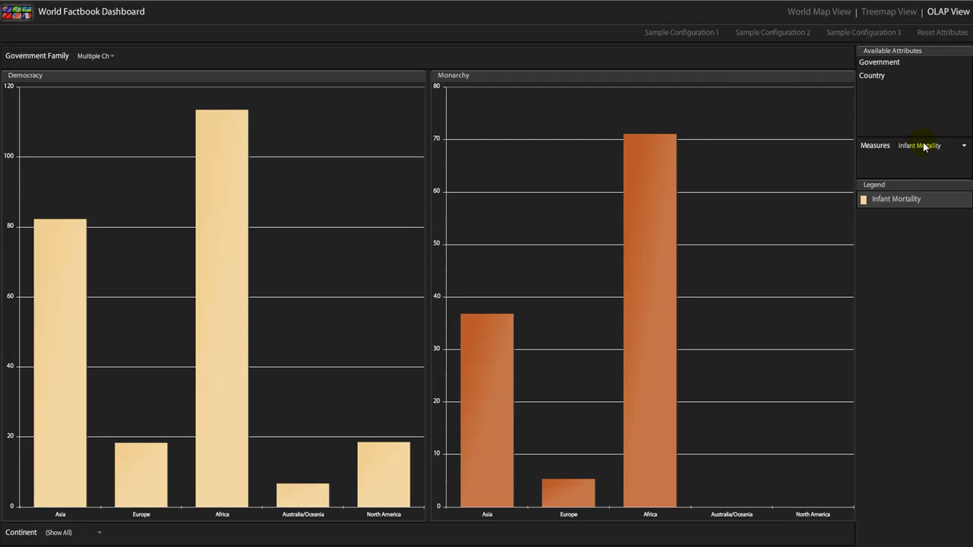
- Reset the OLAP attributes, then cluster charts by Continent with Government Family as category
{"action": "left_click", "coordinate": [865, 63]}
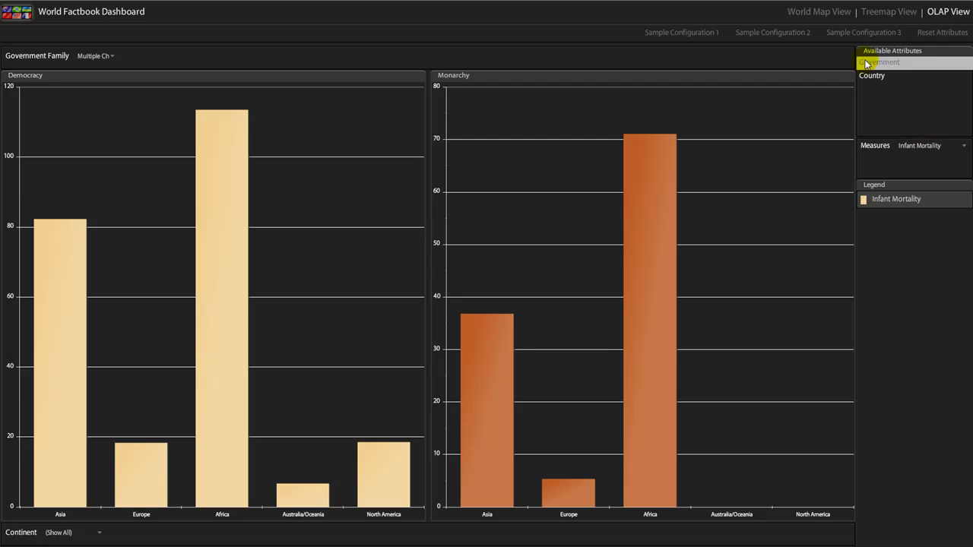
{"action": "left_click", "coordinate": [943, 32]}
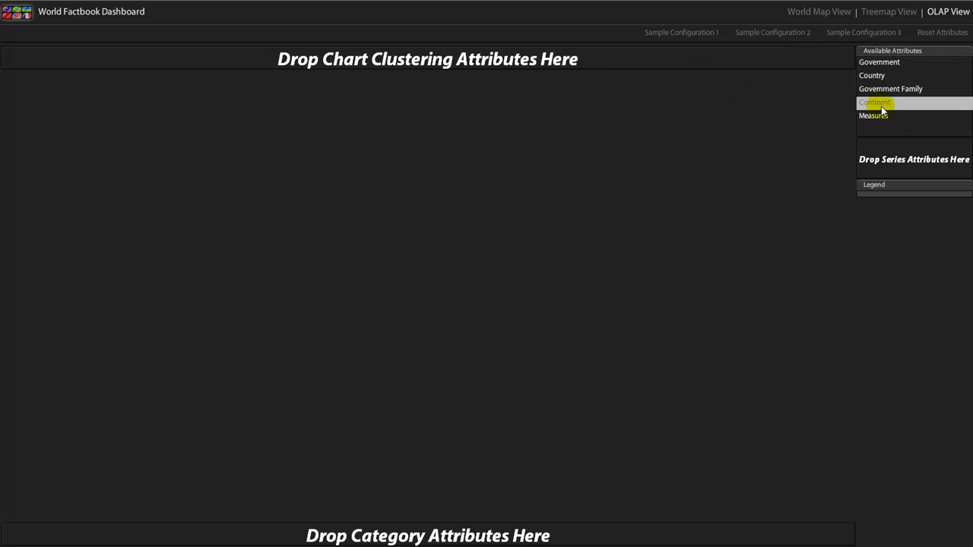
{"action": "left_click_drag", "start_coordinate": [878, 103], "coordinate": [393, 66]}
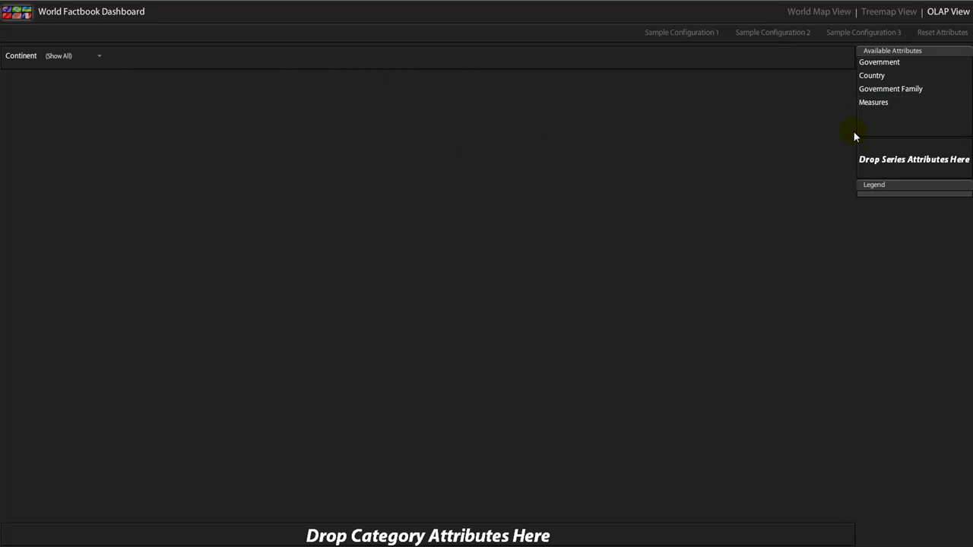
{"action": "left_click_drag", "start_coordinate": [880, 89], "coordinate": [479, 538]}
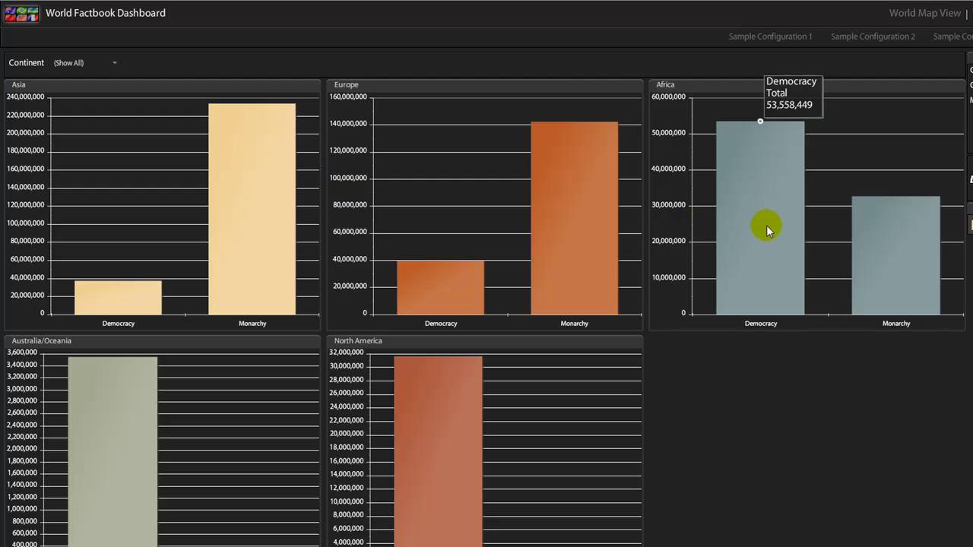
- Add Measures as the series attribute so each continent chart plots Population
{"action": "mouse_move", "coordinate": [229, 142]}
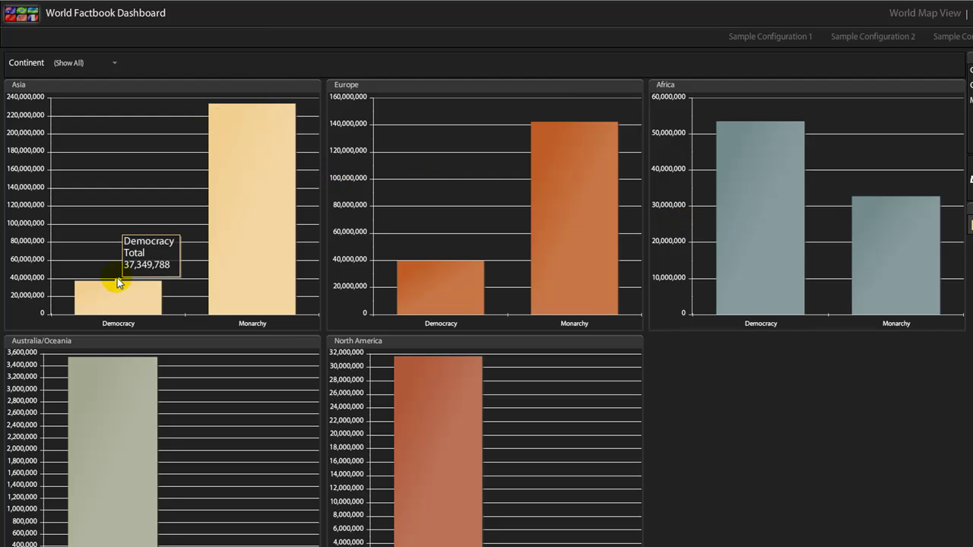
{"action": "mouse_move", "coordinate": [231, 167]}
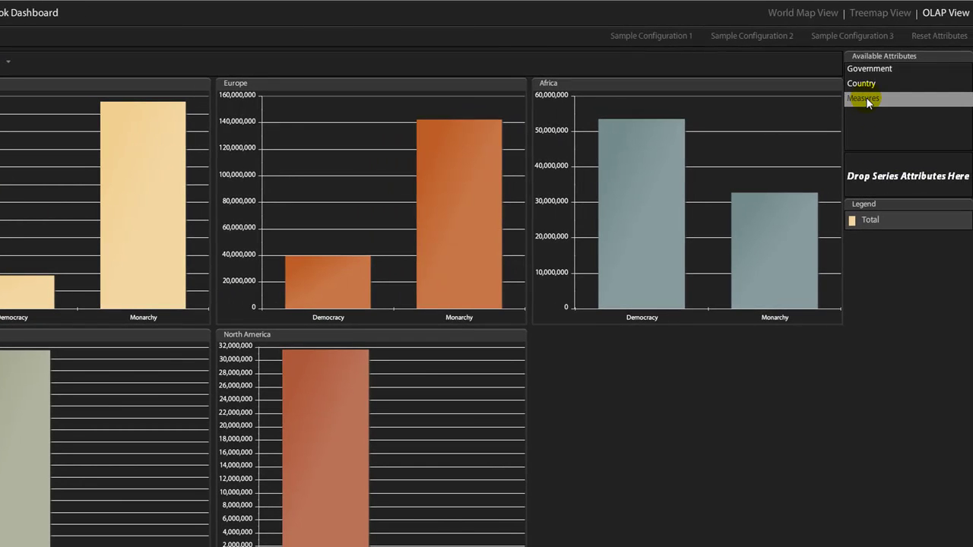
{"action": "left_click_drag", "start_coordinate": [867, 102], "coordinate": [885, 183]}
- Switch the plotted measure from Population to Total GDP
{"action": "left_click", "coordinate": [944, 163]}
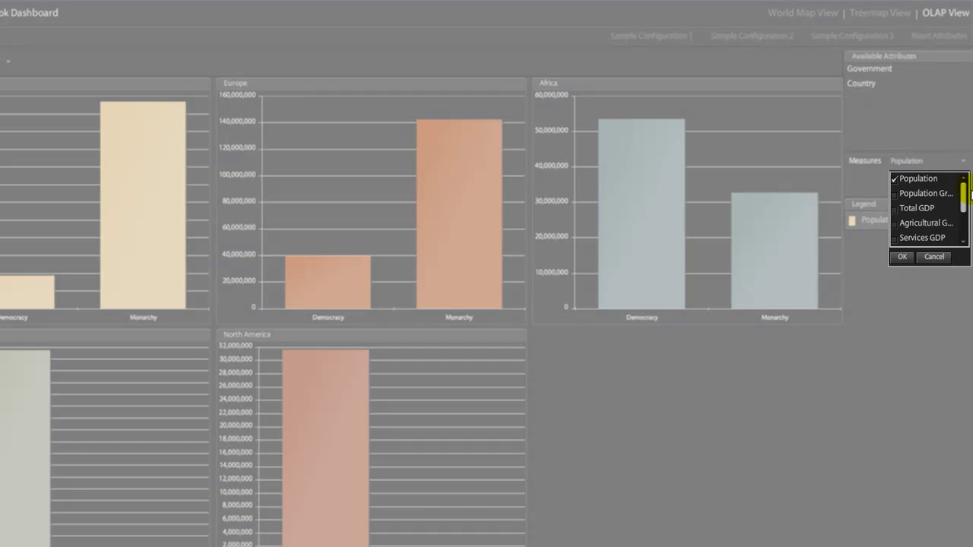
{"action": "left_click", "coordinate": [895, 209]}
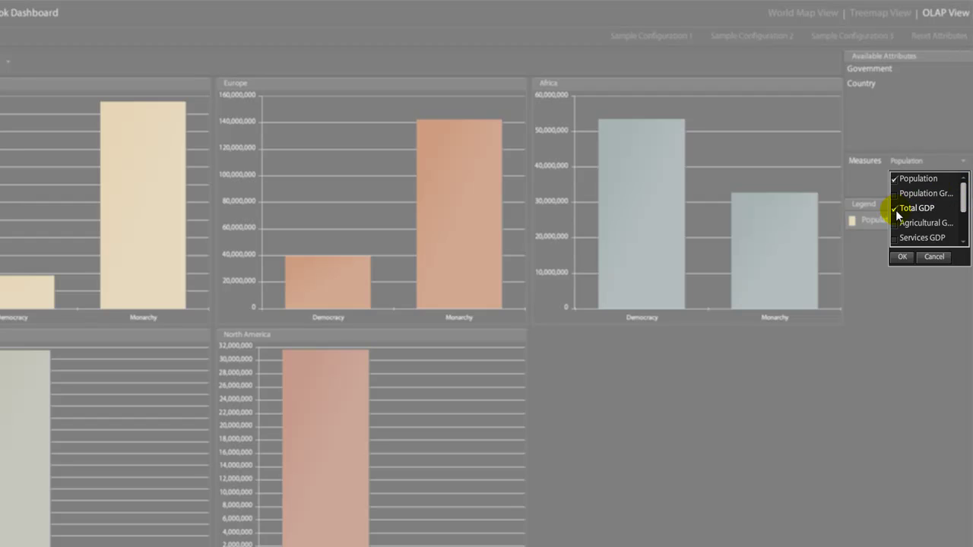
{"action": "left_click", "coordinate": [902, 257]}
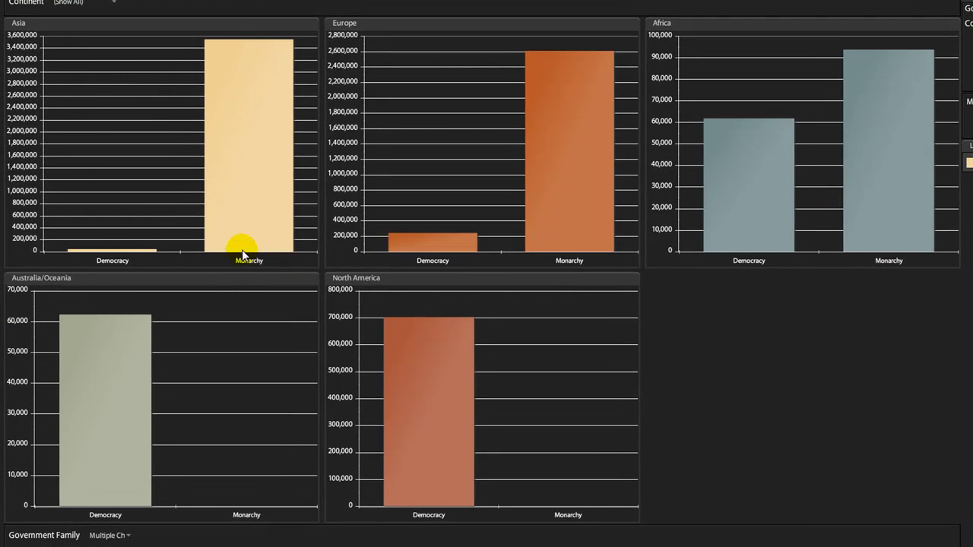
{"action": "mouse_move", "coordinate": [241, 212]}
{"action": "mouse_move", "coordinate": [555, 225]}
{"action": "mouse_move", "coordinate": [254, 234]}
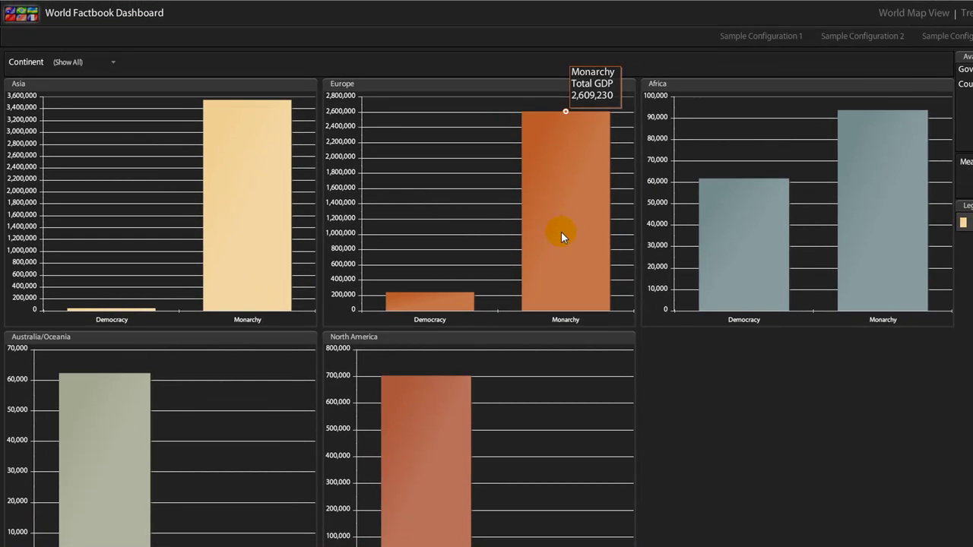
{"action": "mouse_move", "coordinate": [858, 184]}
{"action": "mouse_move", "coordinate": [549, 203]}
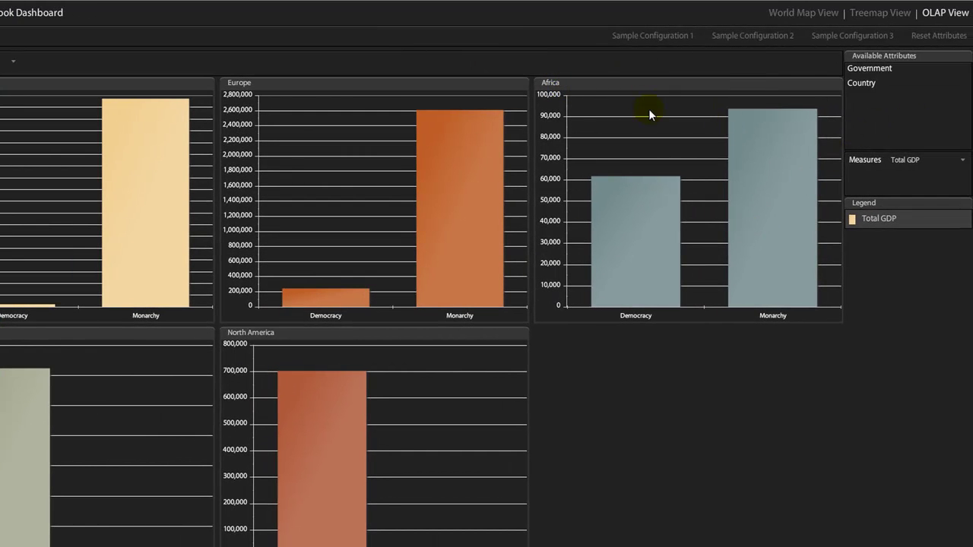
- Show the treemap view and browse Belarus, Lithuania, Poland, Hungary, then Belarus again
{"action": "left_click", "coordinate": [934, 39]}
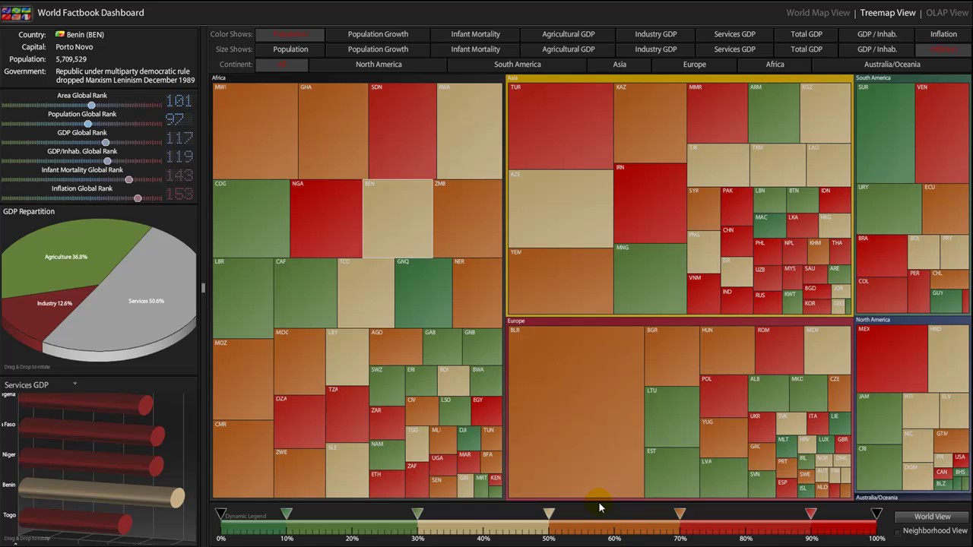
{"action": "left_click", "coordinate": [573, 426]}
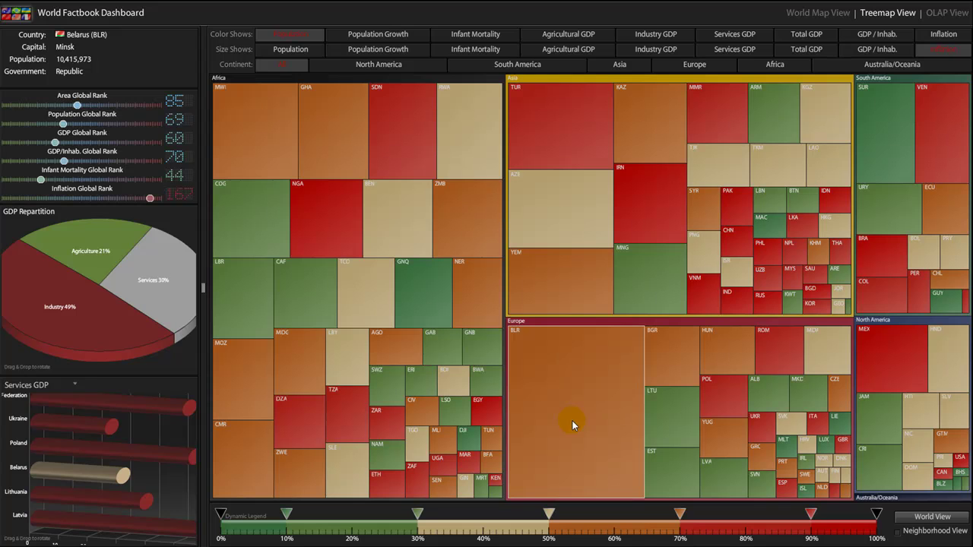
{"action": "left_click", "coordinate": [680, 405]}
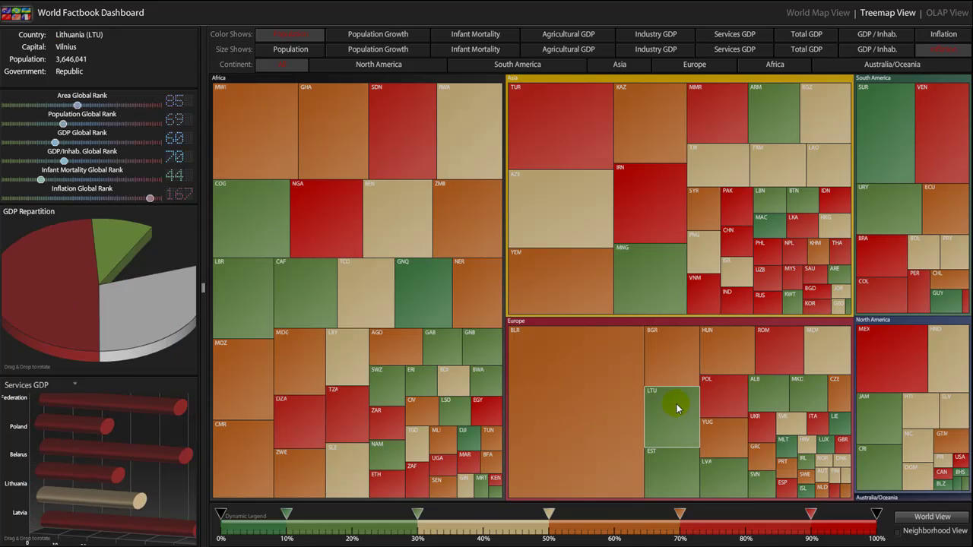
{"action": "left_click", "coordinate": [722, 392]}
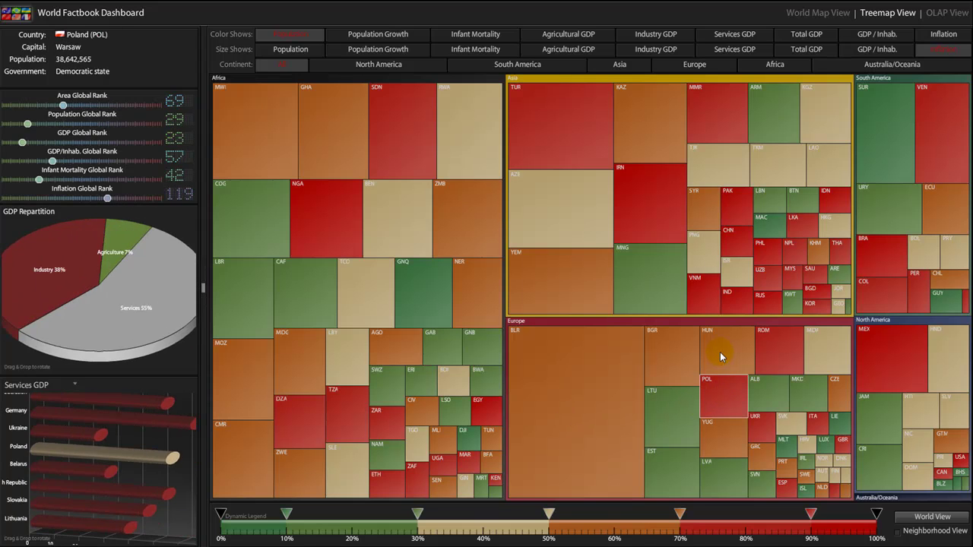
{"action": "left_click", "coordinate": [721, 357]}
{"action": "left_click", "coordinate": [599, 355]}
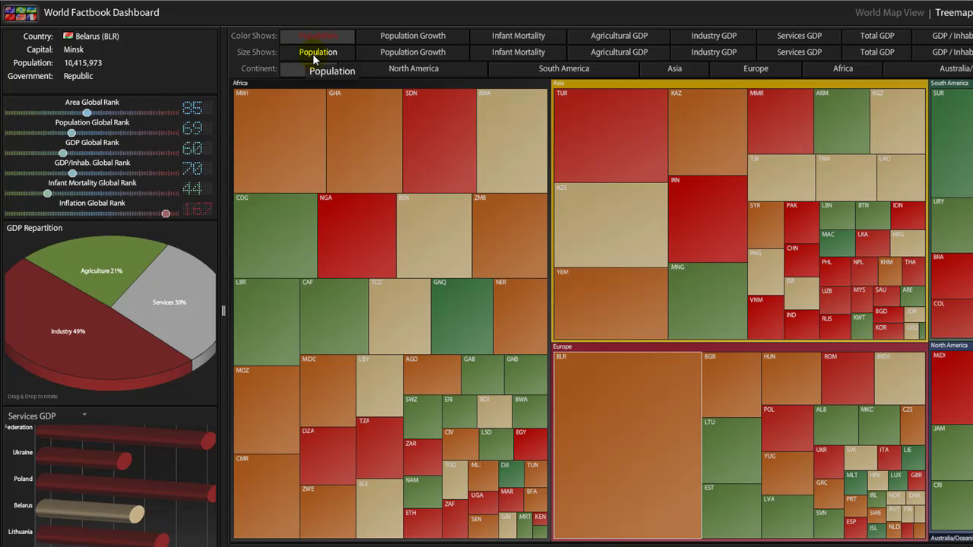
- Size treemap tiles by Population and view China's, then India's details
{"action": "left_click", "coordinate": [314, 53]}
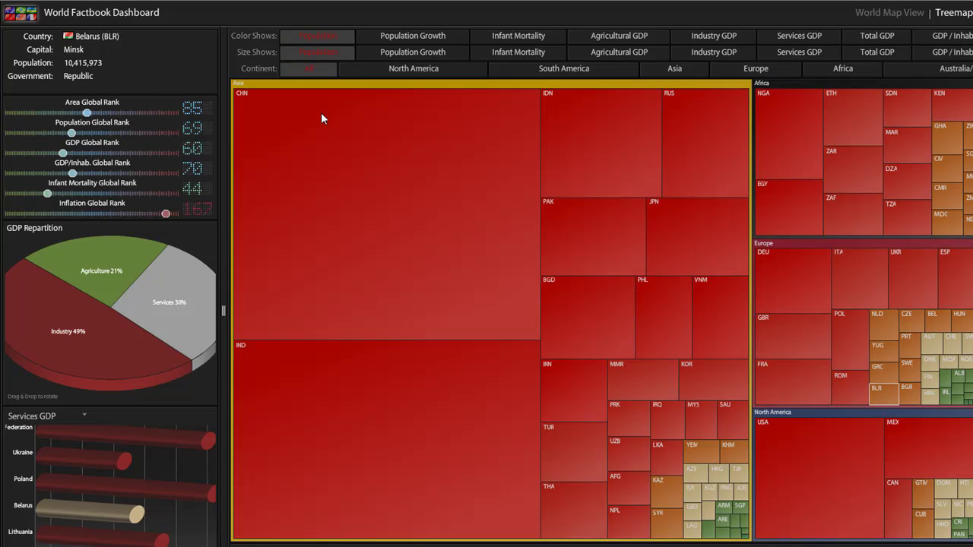
{"action": "left_click", "coordinate": [324, 147]}
{"action": "left_click", "coordinate": [358, 409]}
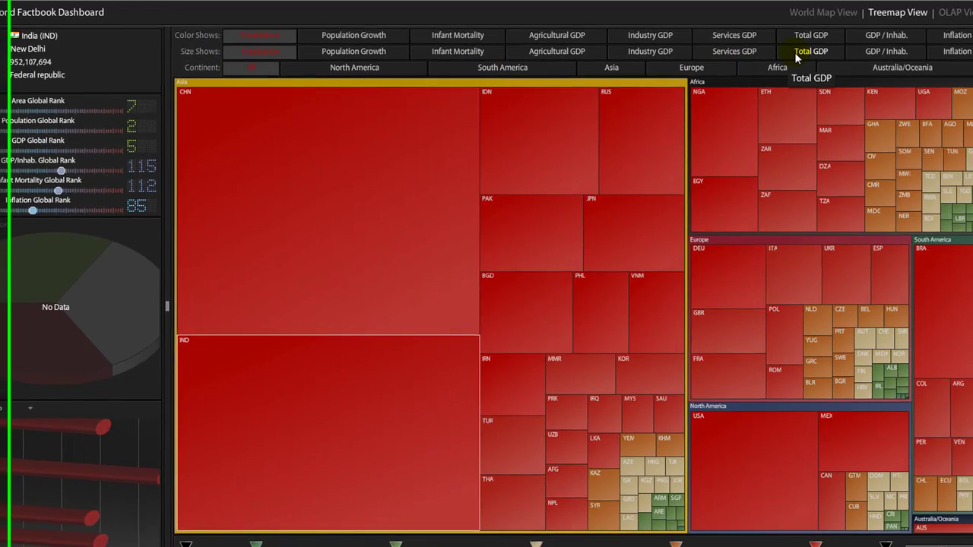
- Size treemap tiles by Total GDP and view details for the USA, China and Japan
{"action": "left_click", "coordinate": [860, 53]}
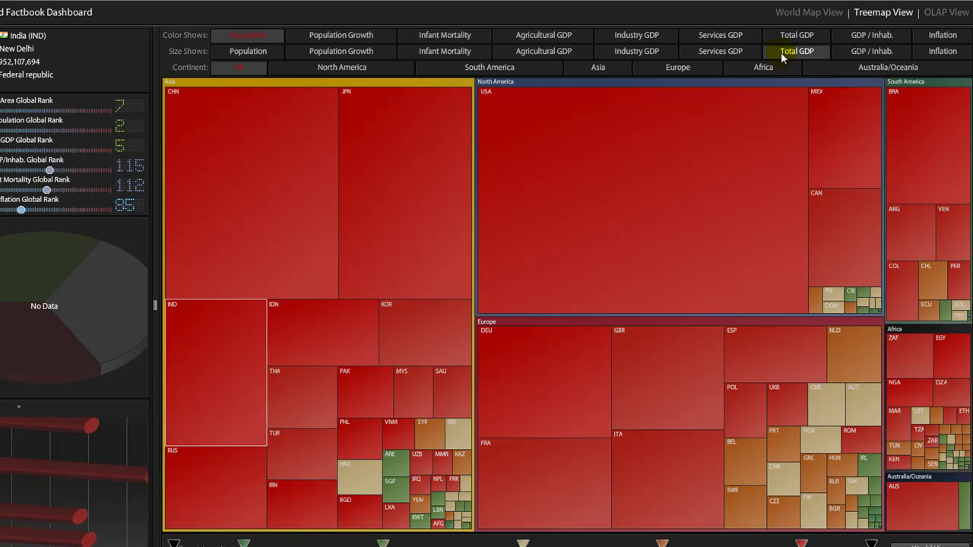
{"action": "left_click", "coordinate": [584, 128]}
{"action": "left_click", "coordinate": [210, 135]}
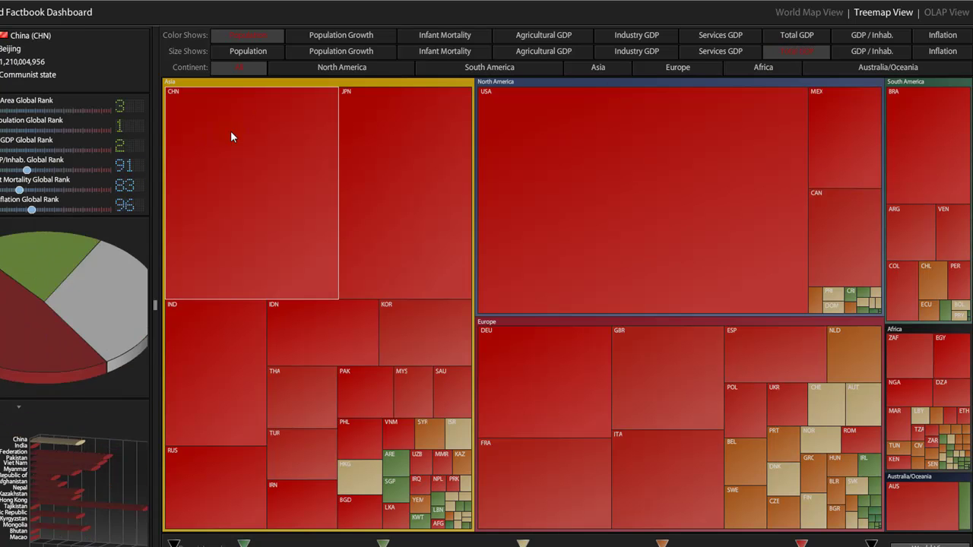
{"action": "left_click", "coordinate": [427, 183]}
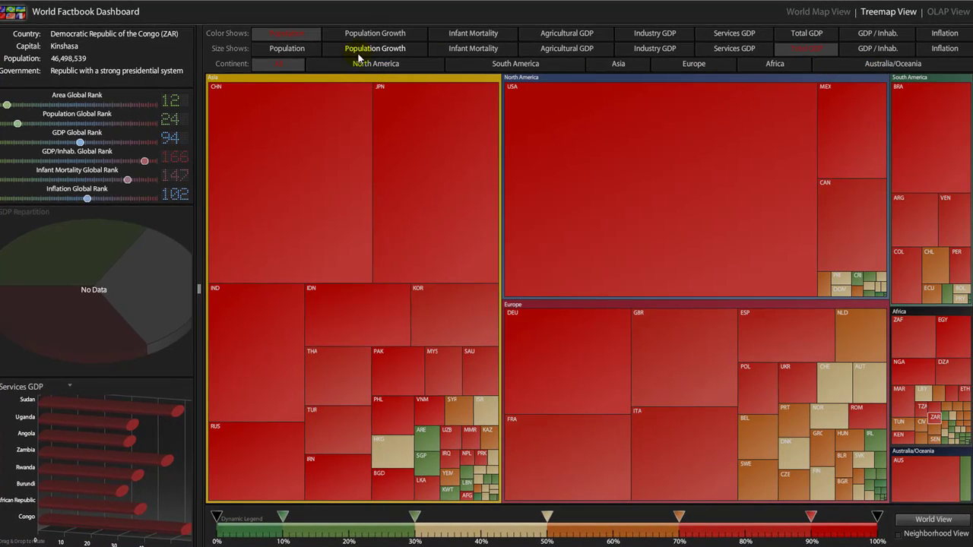
- Filter the treemap to European countries and display the United Kingdom's details
{"action": "left_click", "coordinate": [378, 66]}
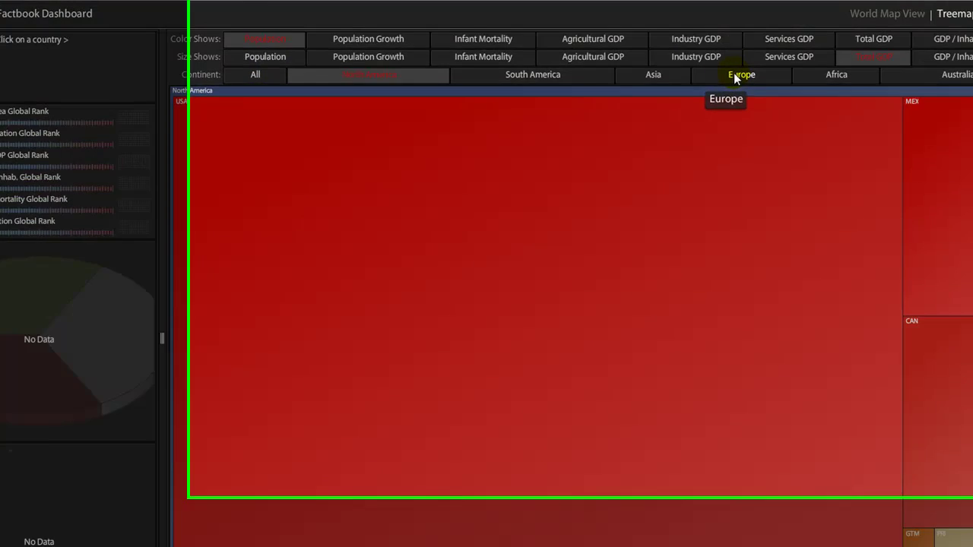
{"action": "left_click", "coordinate": [775, 74]}
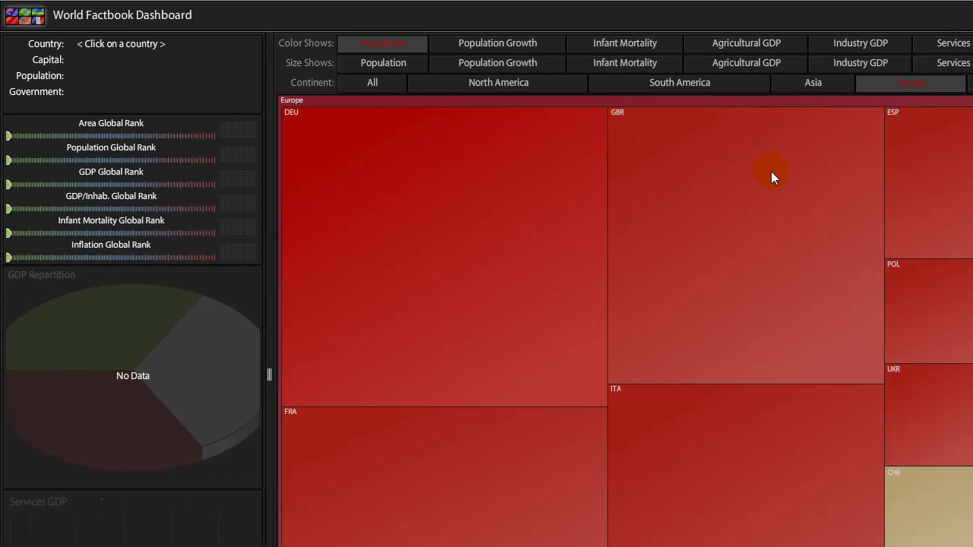
{"action": "left_click", "coordinate": [771, 171]}
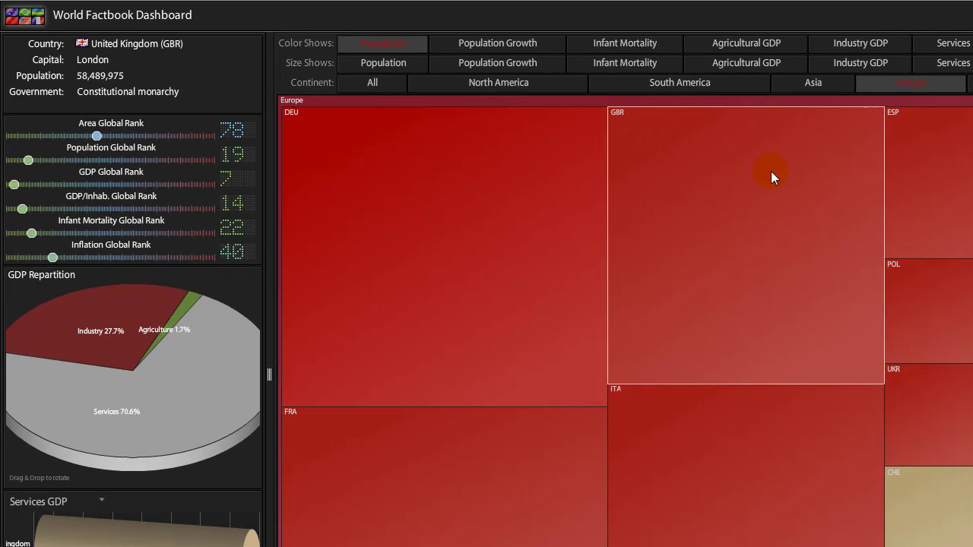